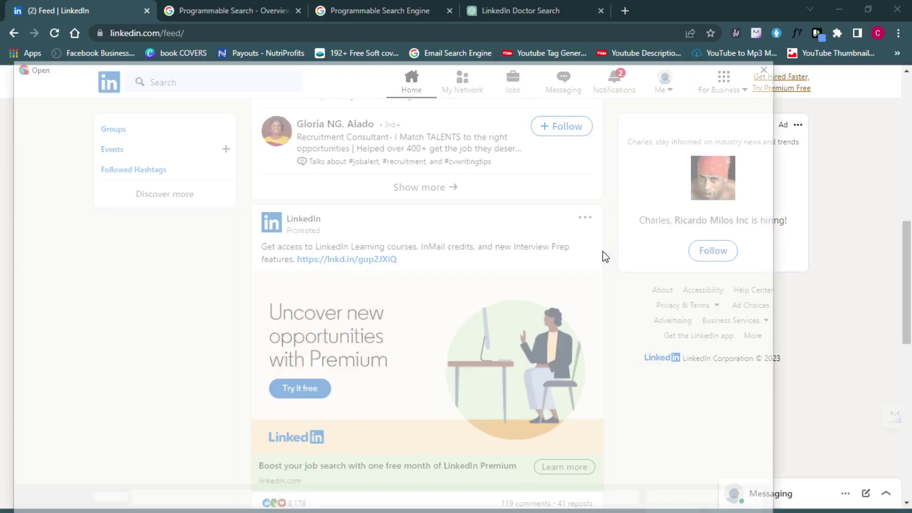
- Dismiss the stray file-open dialog covering the LinkedIn home feed
click(770, 69)
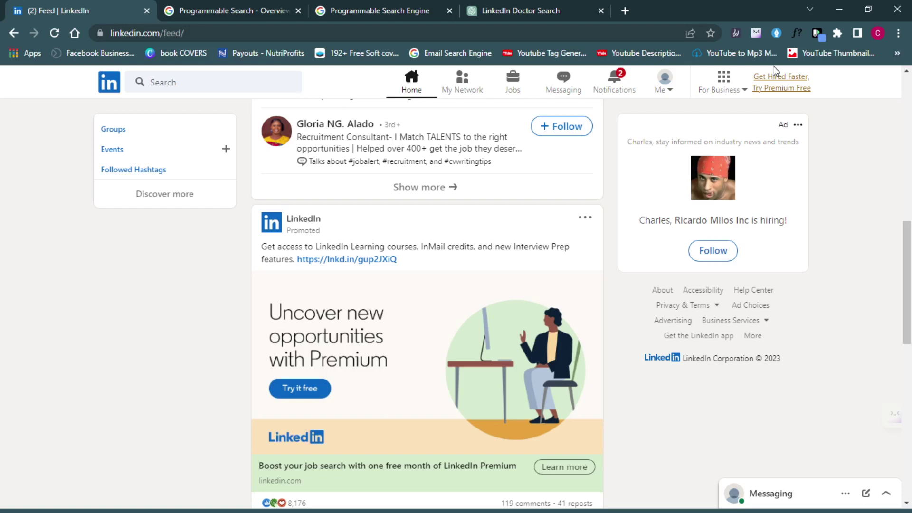
- Open the 'Try Premium Free' offer, scroll its survey page, then go back to linkedin.com/feed
click(777, 77)
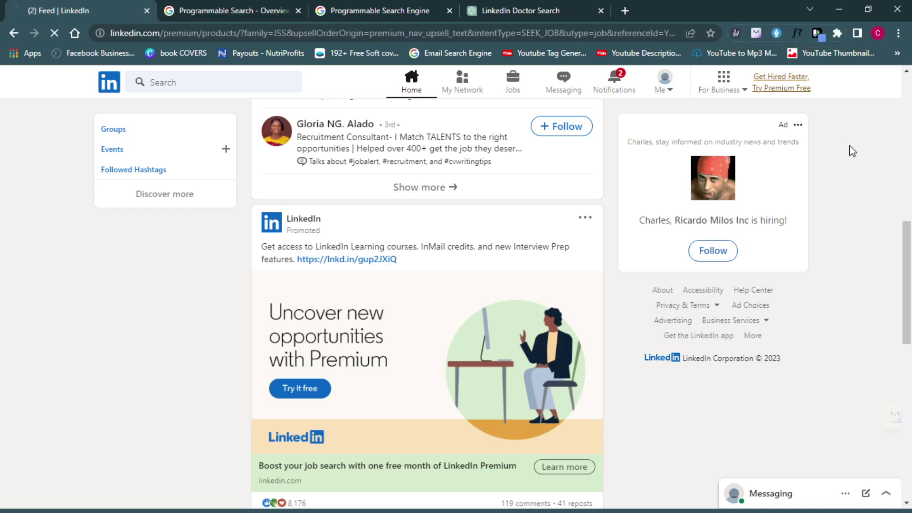
drag(910, 269, 910, 224)
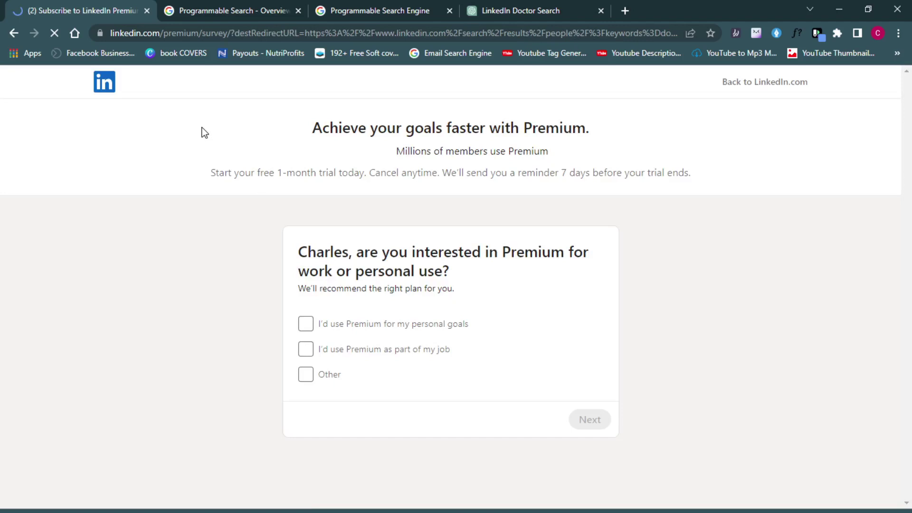
click(14, 34)
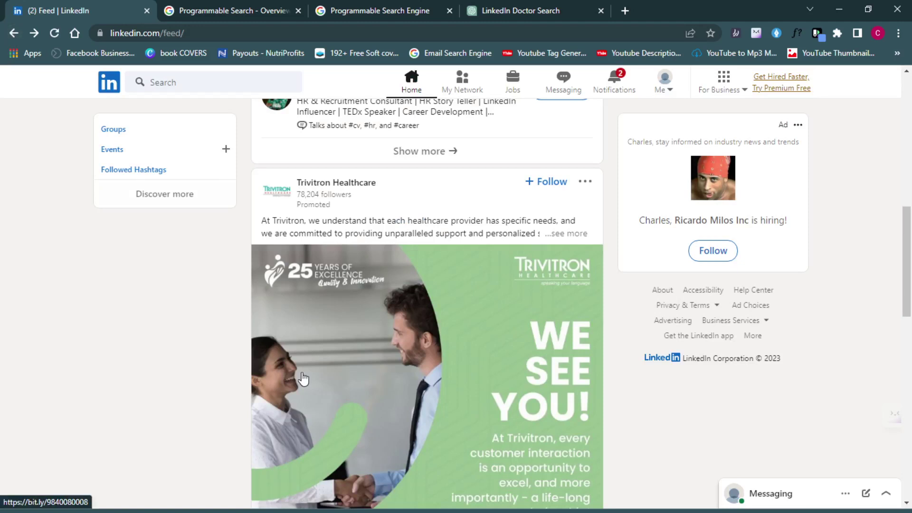
- Scroll down the 'New Lists 2023' e-mail list in Notepad, then minimize it
key(alt+Tab)
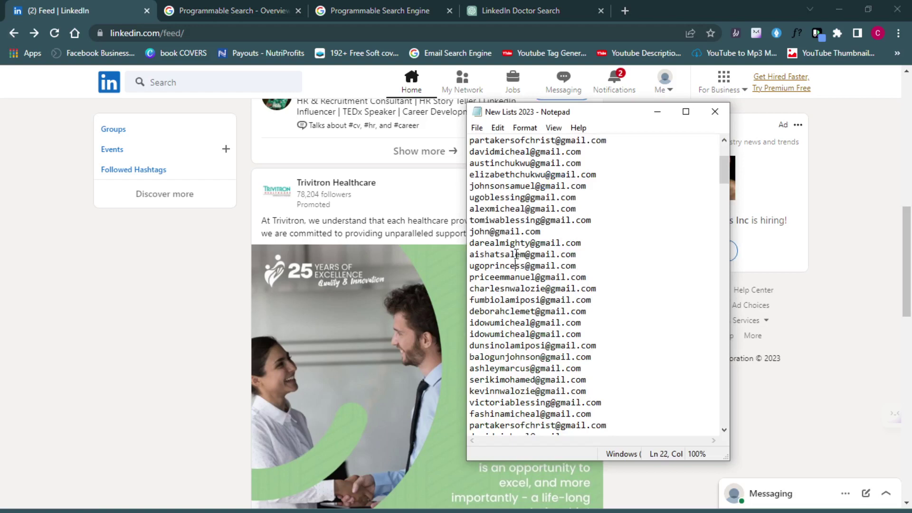
key(Down)
key(Down)
key(Down)
key(Down)
key(Down)
key(Down)
key(Down)
key(Down)
key(Down)
key(Down)
key(Down)
key(Down)
key(Down)
key(Down)
key(Down)
key(Down)
key(Down)
key(Down)
key(Down)
key(Down)
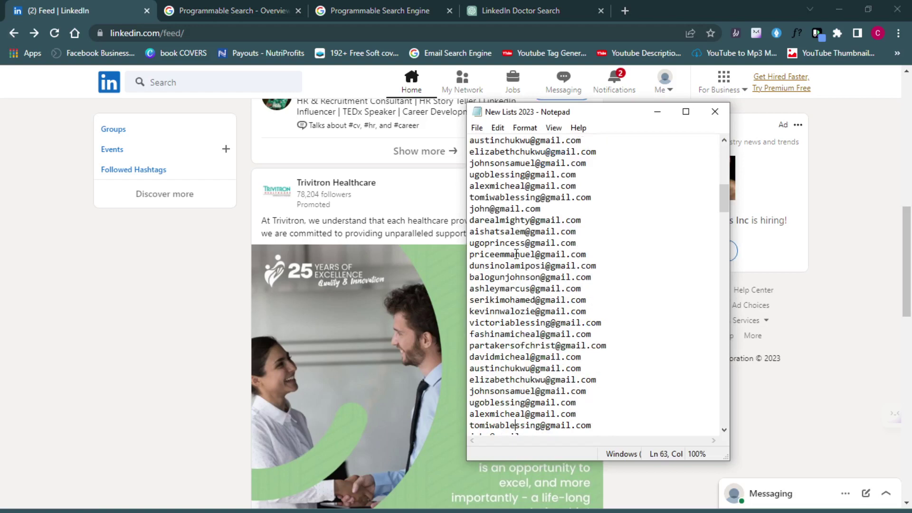
key(Down)
key(Down)
key(Down)
key(Down)
key(Down)
key(Down)
key(Down)
key(Down)
key(Down)
key(Down)
key(Down)
key(Down)
key(Down)
key(Down)
key(Down)
key(Down)
key(Down)
key(Down)
key(Down)
key(Down)
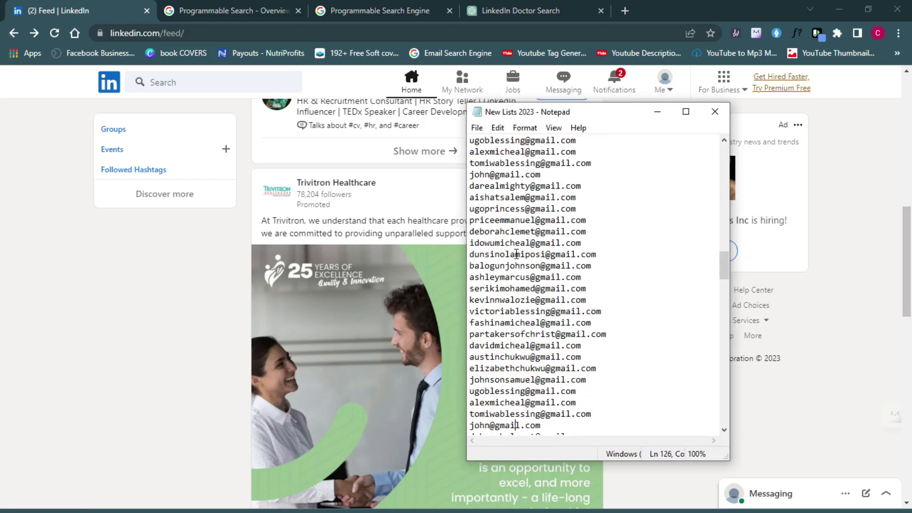
key(Down)
key(Down)
key(Down)
key(Down)
key(Down)
key(Down)
key(Down)
key(Down)
key(Down)
key(Down)
key(Down)
key(Down)
key(Down)
key(Down)
key(Down)
key(Down)
key(Down)
key(Down)
key(Down)
key(Down)
key(Down)
key(Down)
key(Down)
key(Down)
key(Down)
key(Down)
key(Down)
key(Down)
key(Down)
key(Down)
key(Down)
key(Down)
key(Down)
key(Down)
key(Down)
key(Down)
key(Down)
key(Down)
key(Down)
key(Down)
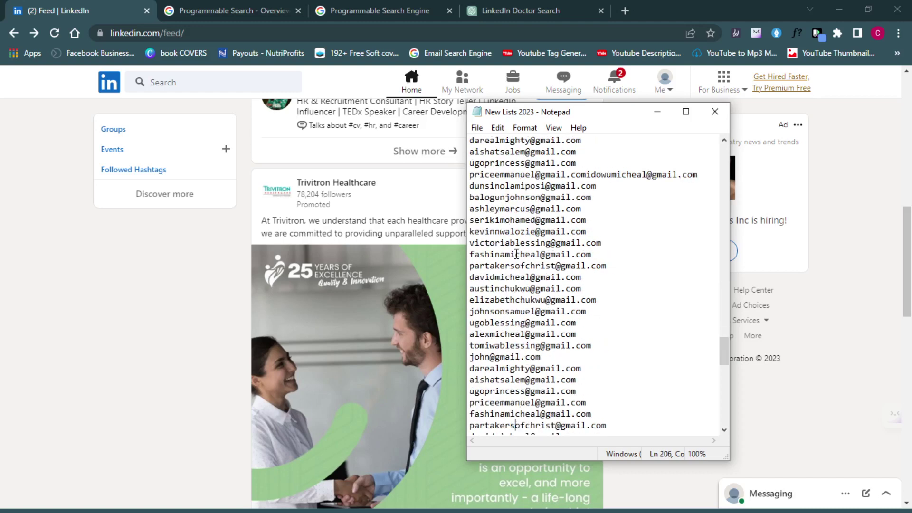
key(Down)
key(Down)
key(Down)
key(Down)
key(Down)
key(Down)
key(Down)
key(Down)
key(Down)
key(Down)
key(Down)
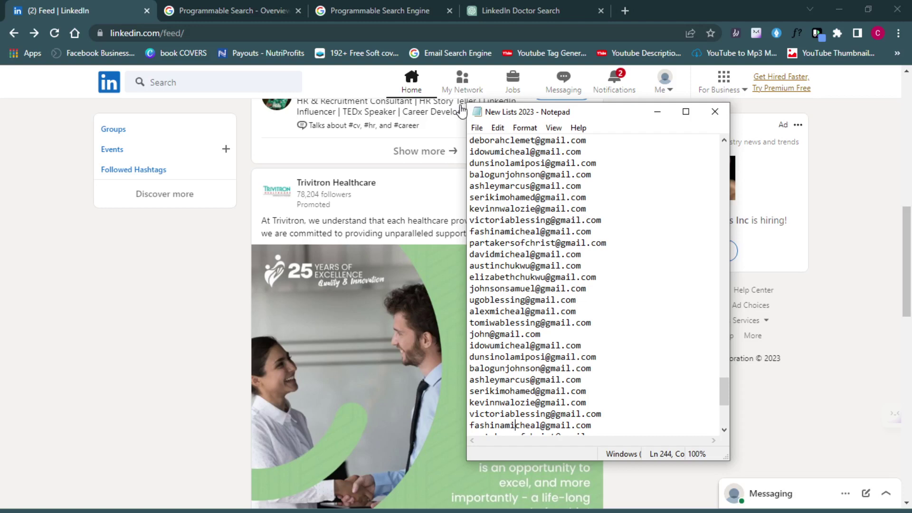
click(648, 113)
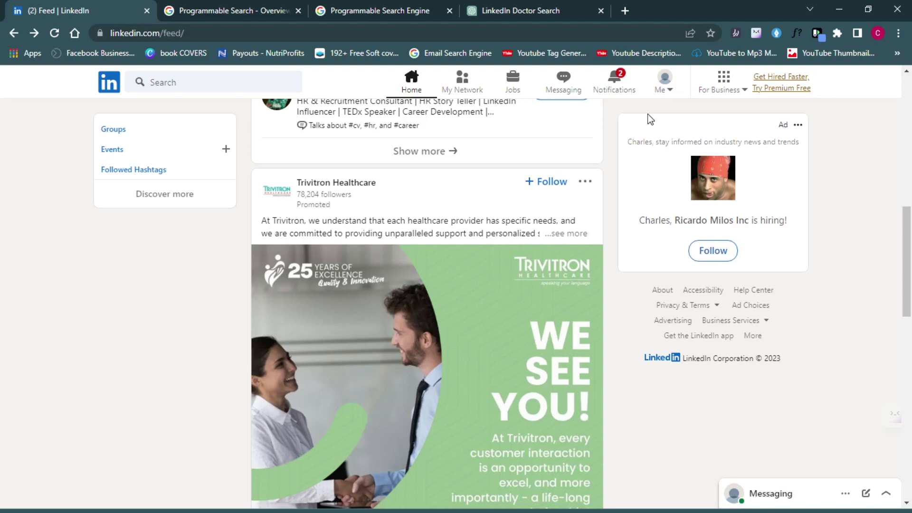
- Search LinkedIn for 'doctors'
click(203, 81)
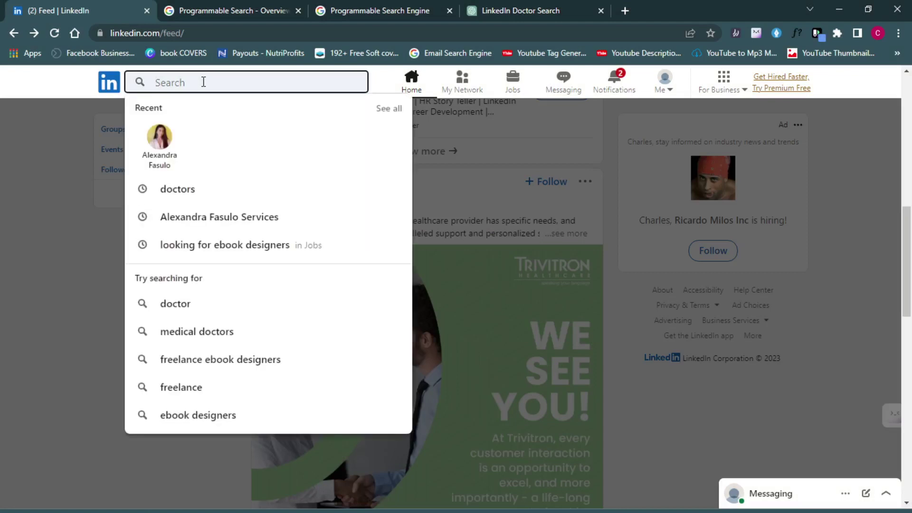
text(docto)
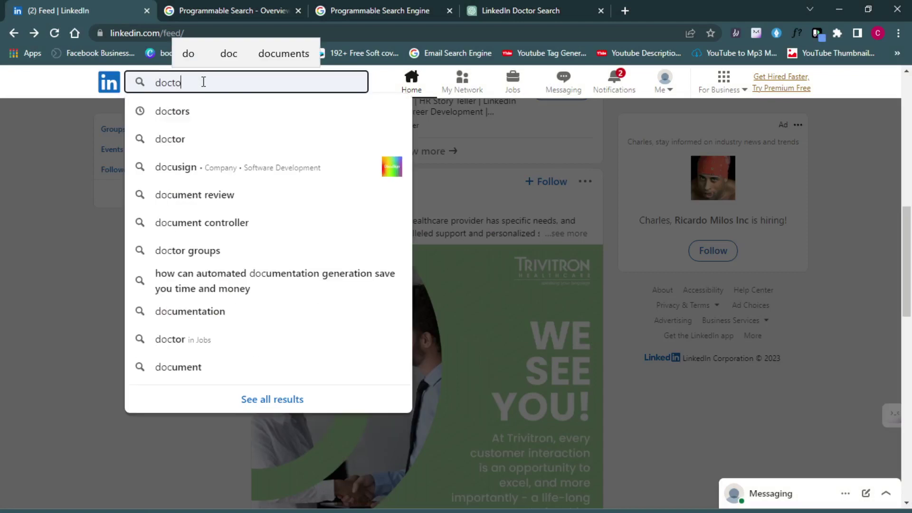
text(rs)
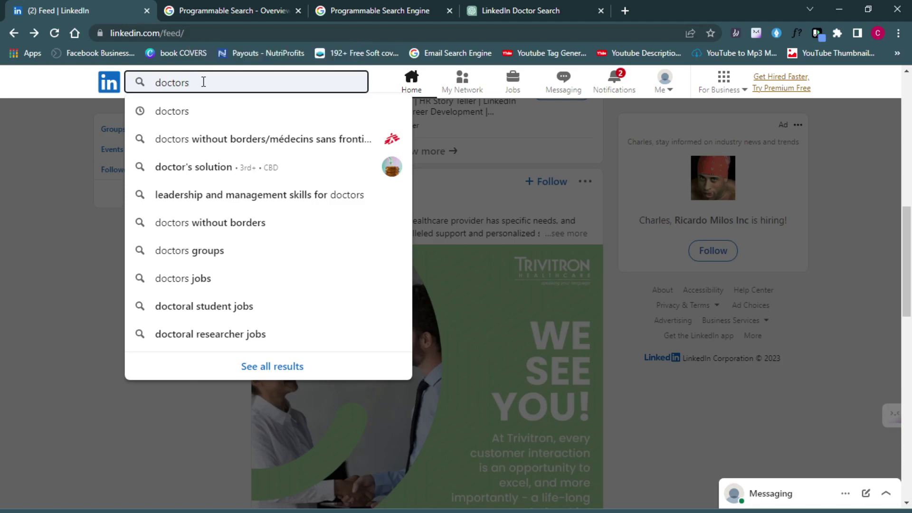
key(Return)
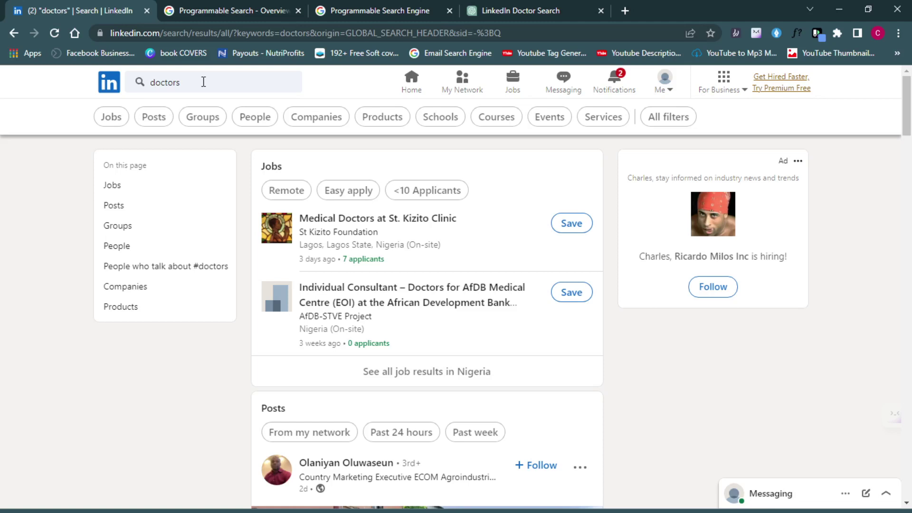
- Filter the 'doctors' results to People, then switch to the 'Programmable Search - Overview' tab
click(250, 129)
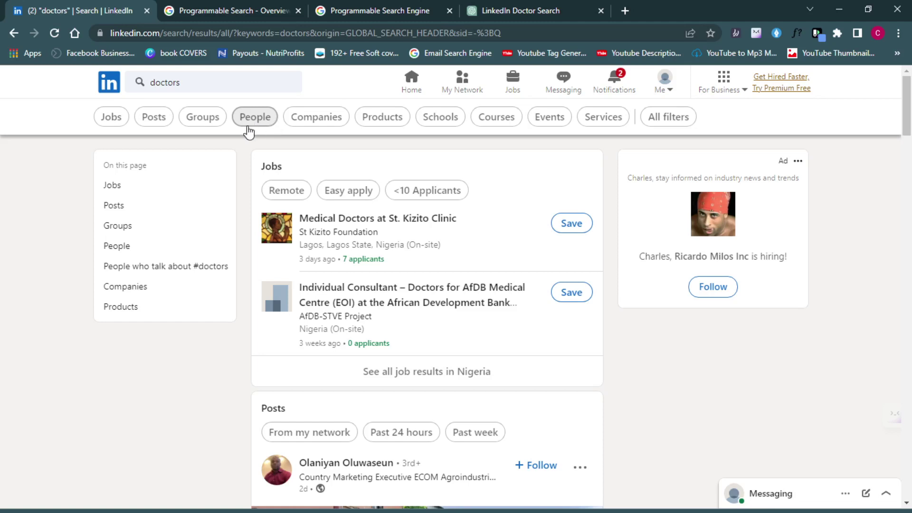
click(252, 125)
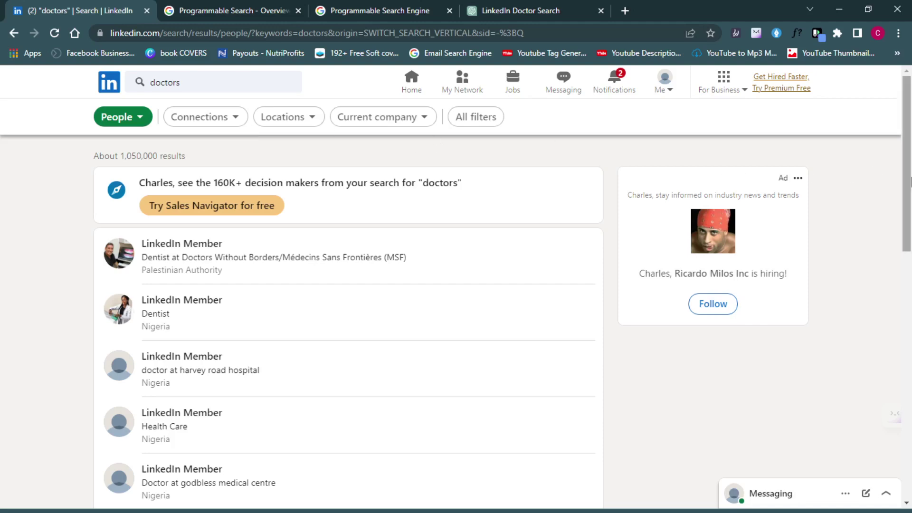
drag(909, 180, 910, 204)
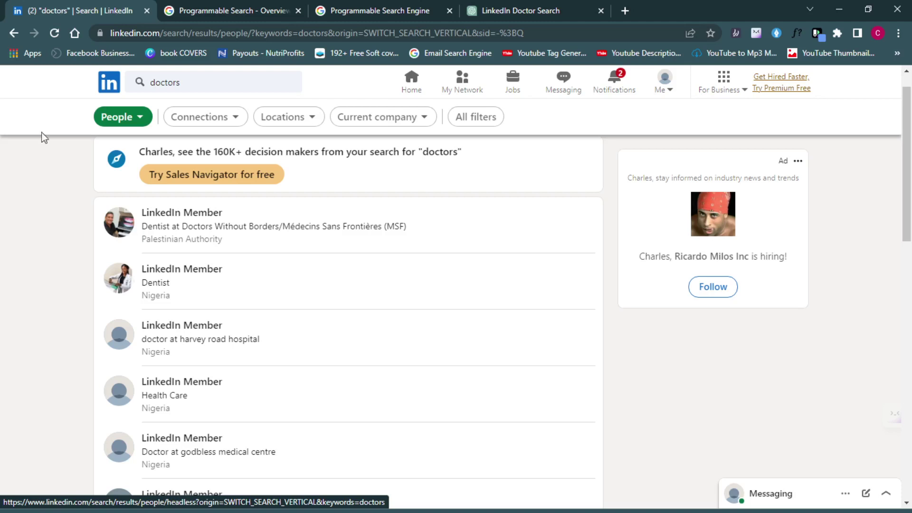
click(199, 9)
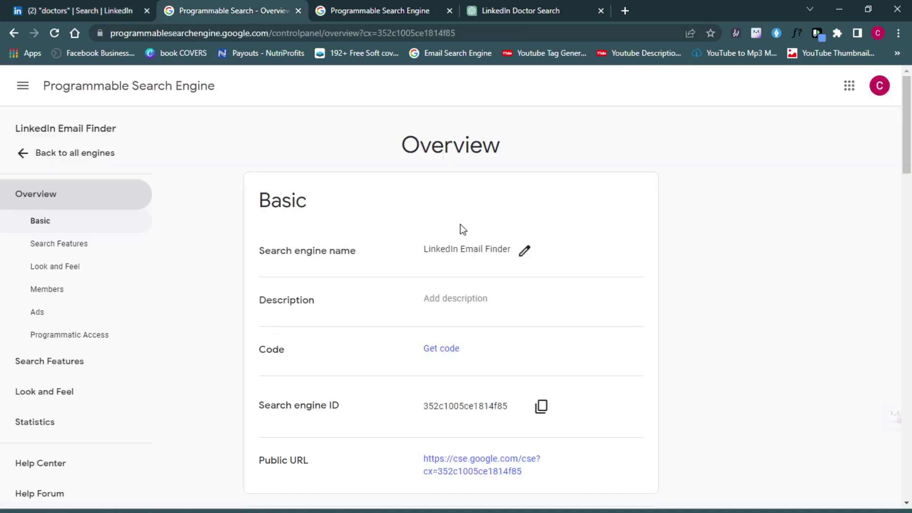
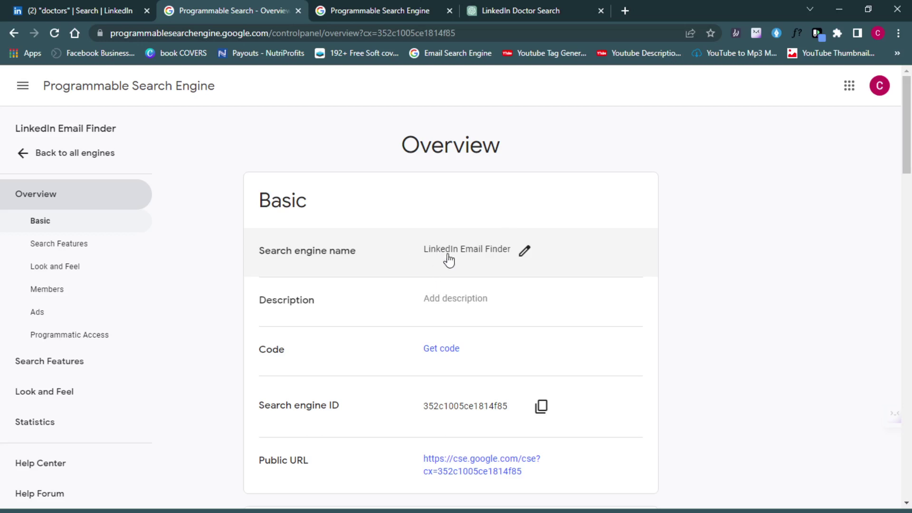
- Scroll to Search Features and show the Region list, still set to All regions
drag(908, 154, 908, 254)
click(537, 240)
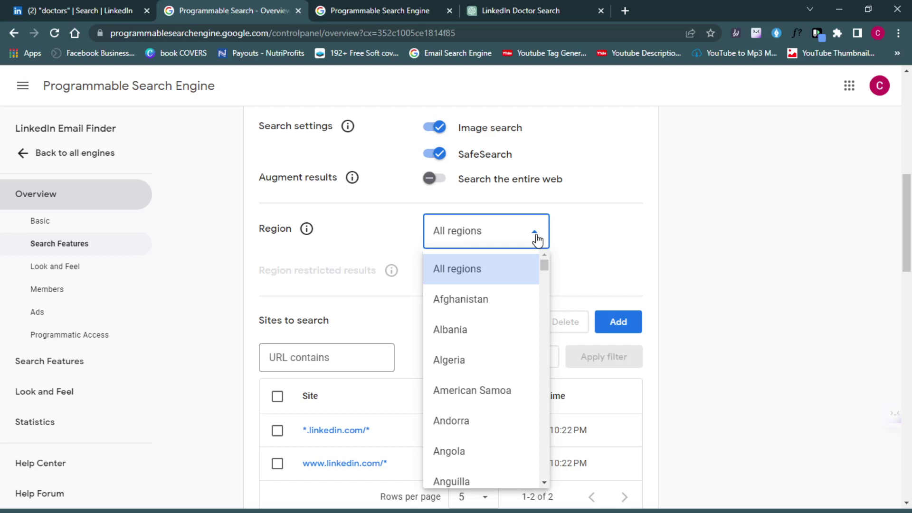
- Keep Region at All regions and show the Look and Feel language choices
click(684, 246)
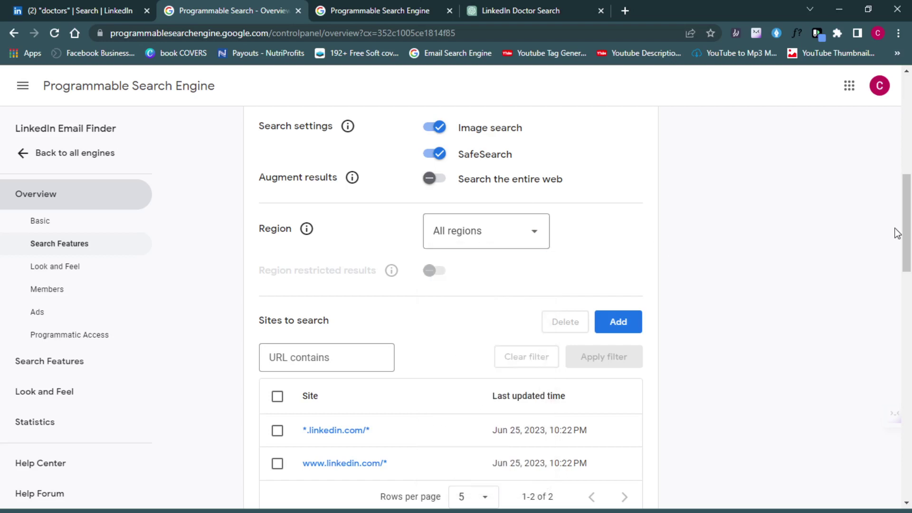
drag(907, 236, 907, 382)
click(542, 196)
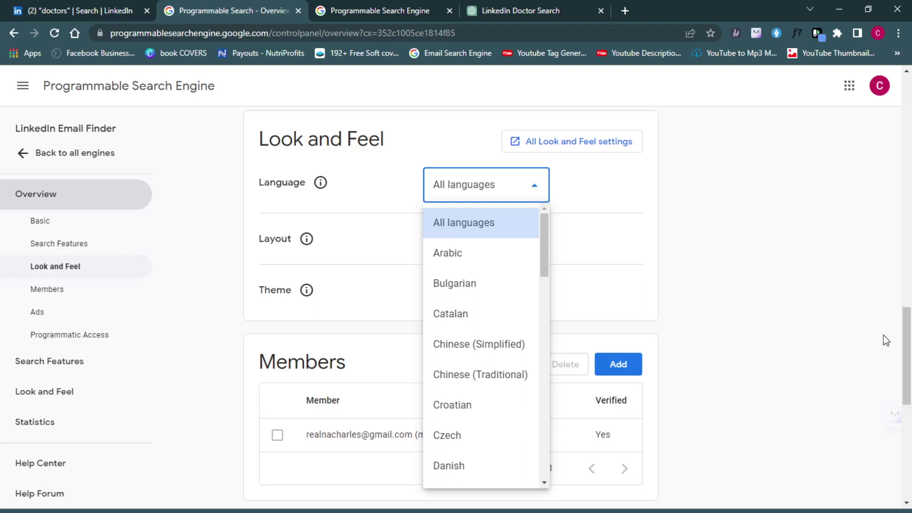
- Switch to the engine's public cse.google.com search page
drag(906, 366, 911, 247)
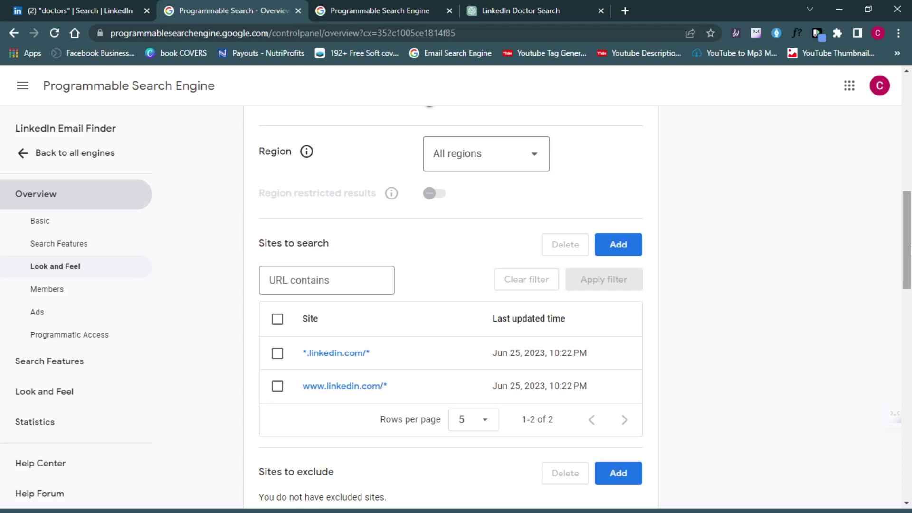
drag(910, 250, 911, 199)
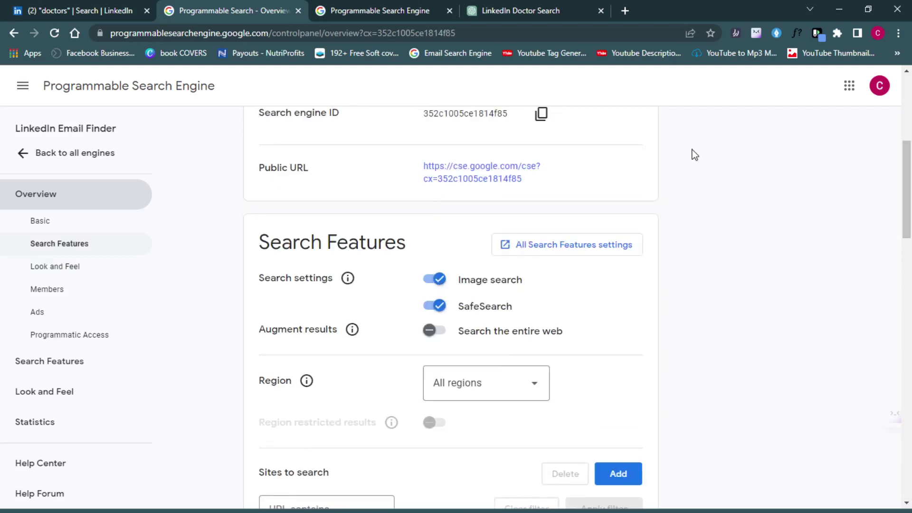
click(378, 5)
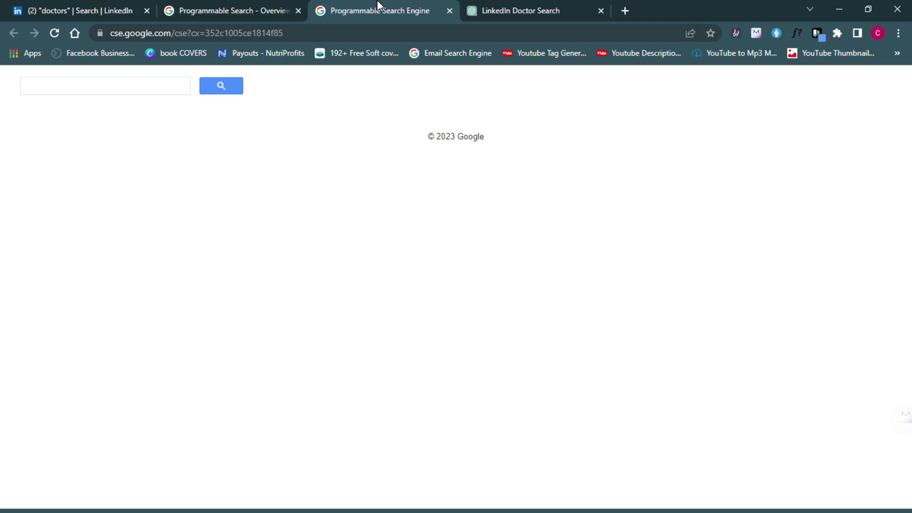
click(118, 86)
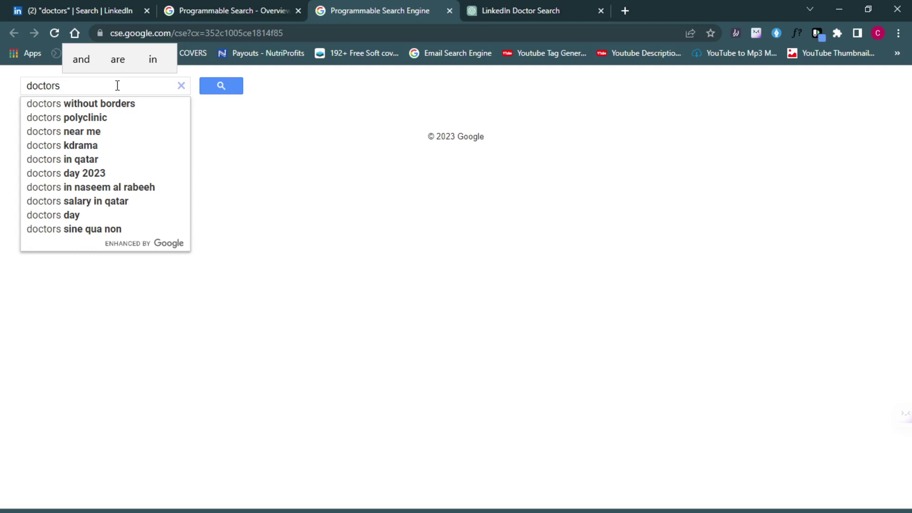
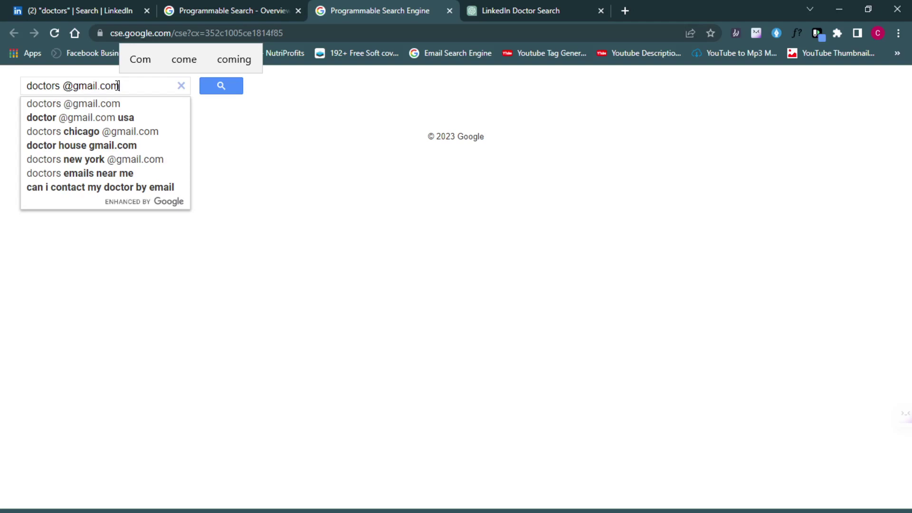
drag(60, 86, 28, 89)
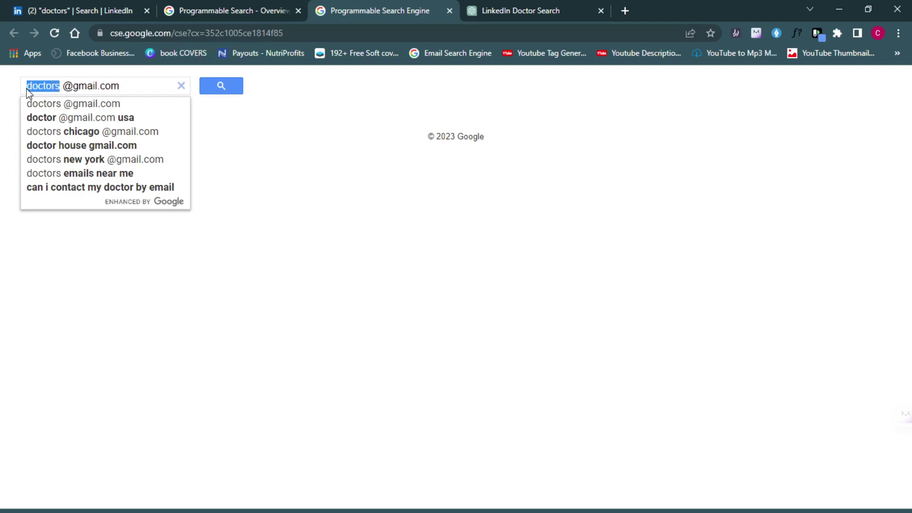
click(130, 86)
click(216, 89)
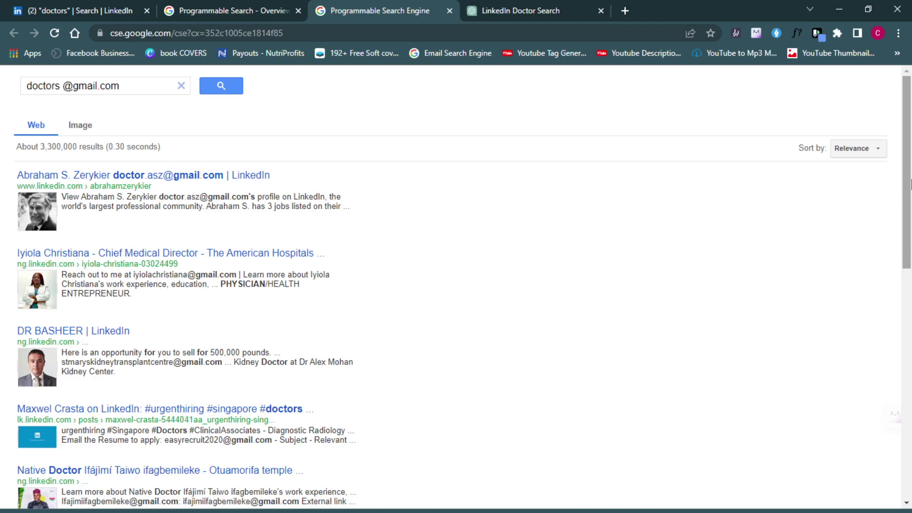
drag(910, 182, 905, 445)
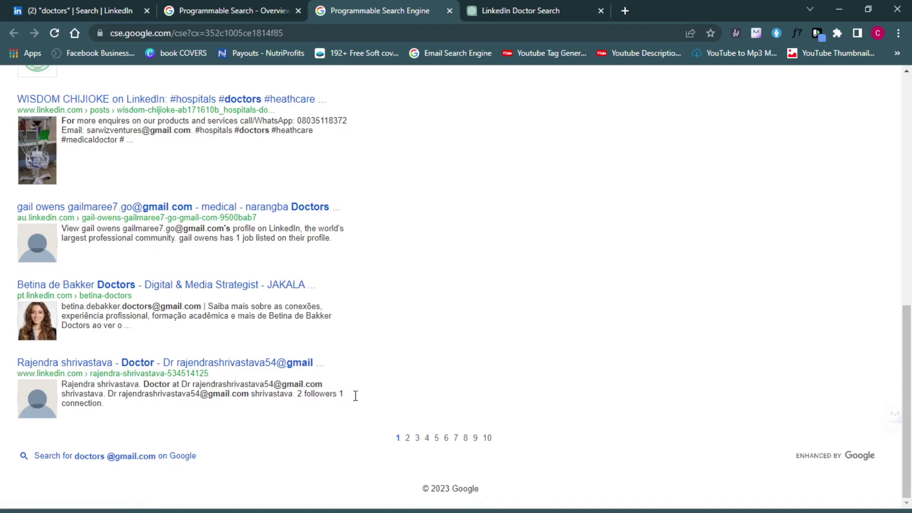
click(407, 437)
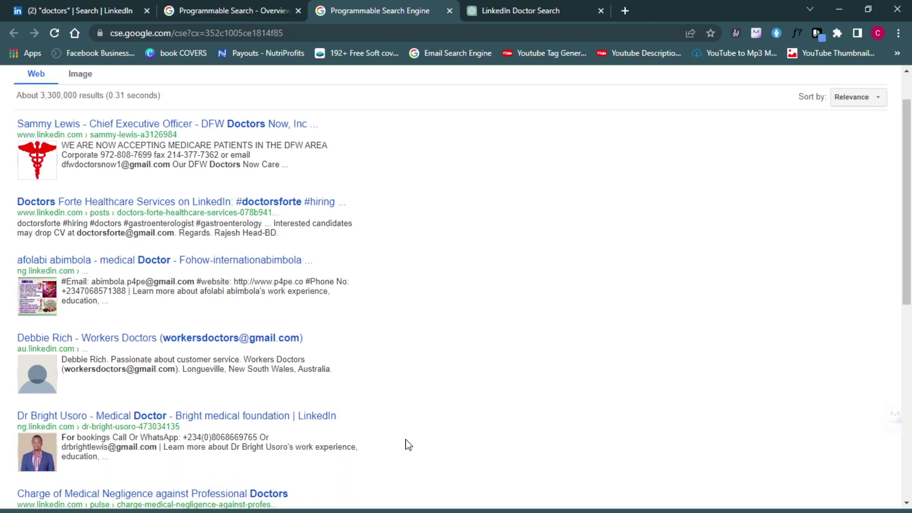
drag(908, 209, 909, 383)
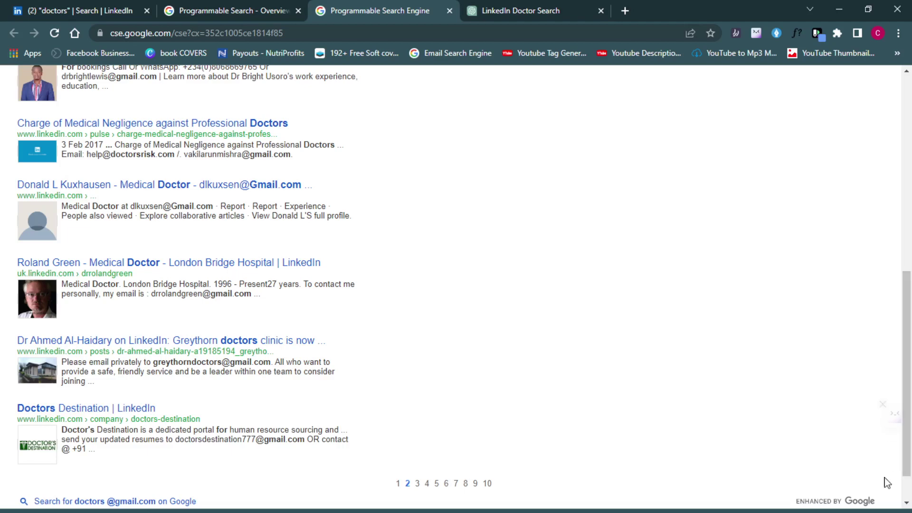
- Jump to results page 10, pass the reCAPTCHA check, and switch to the ChatGPT chat
click(487, 484)
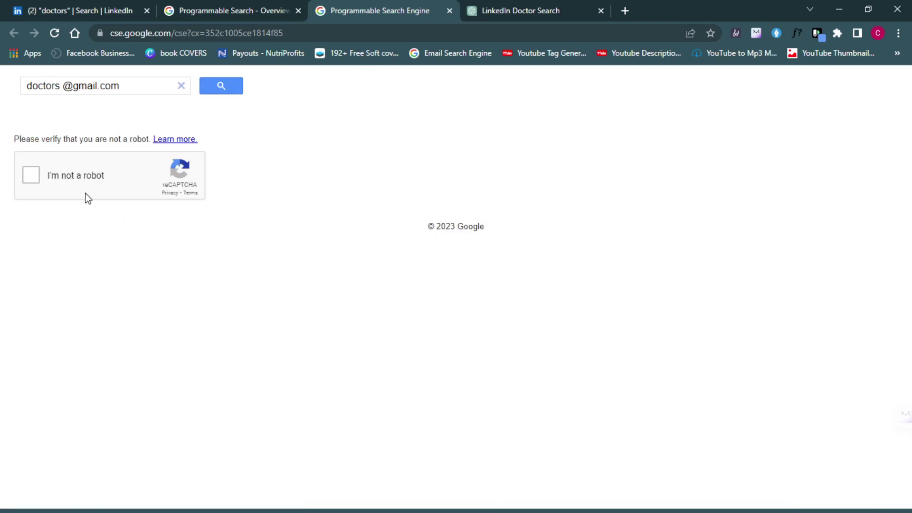
click(31, 176)
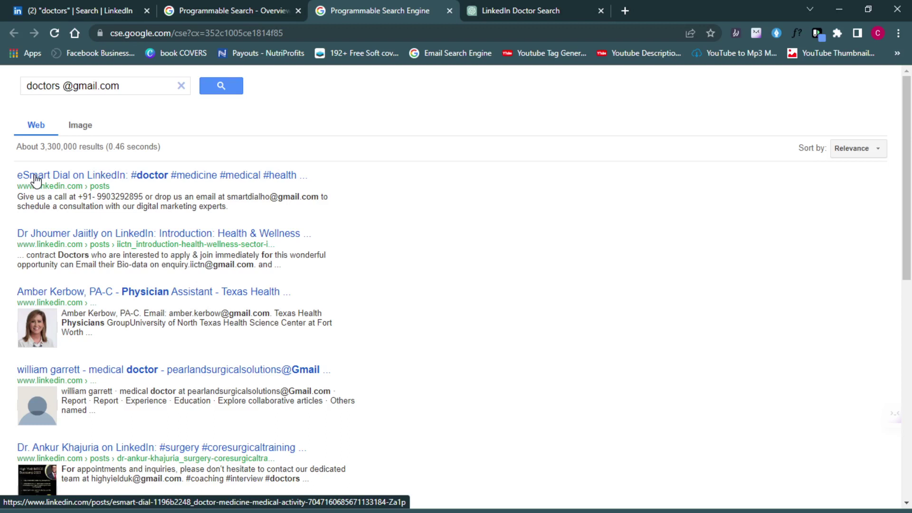
click(519, 8)
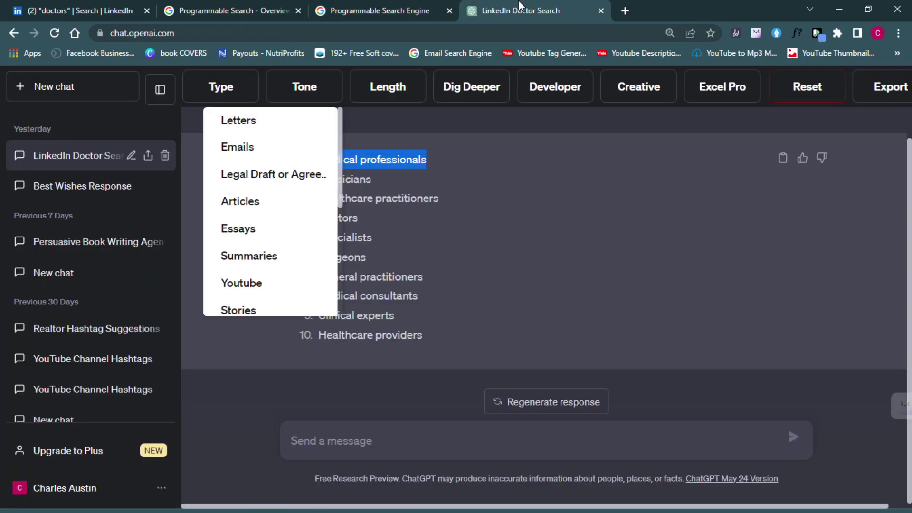
- Copy the keyword 'Physicians' from ChatGPT's reply and return to the search results
click(501, 448)
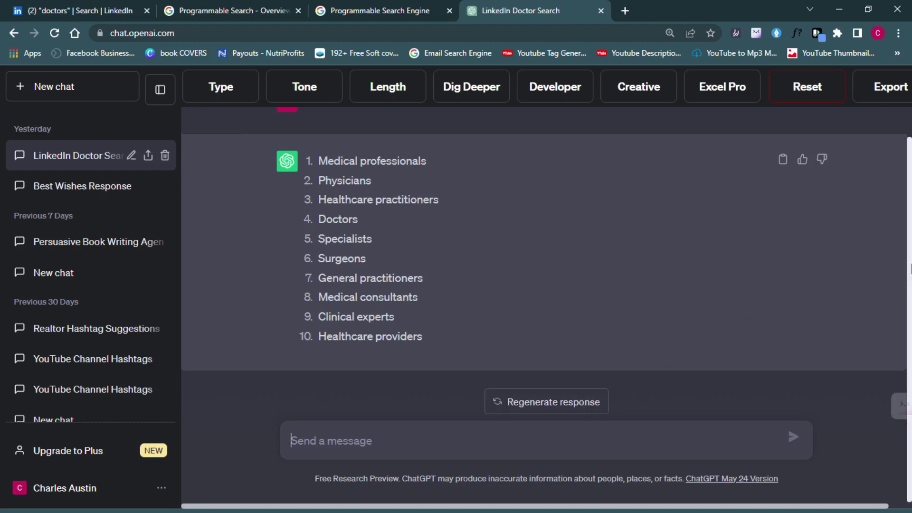
scroll(909, 285, up, 1)
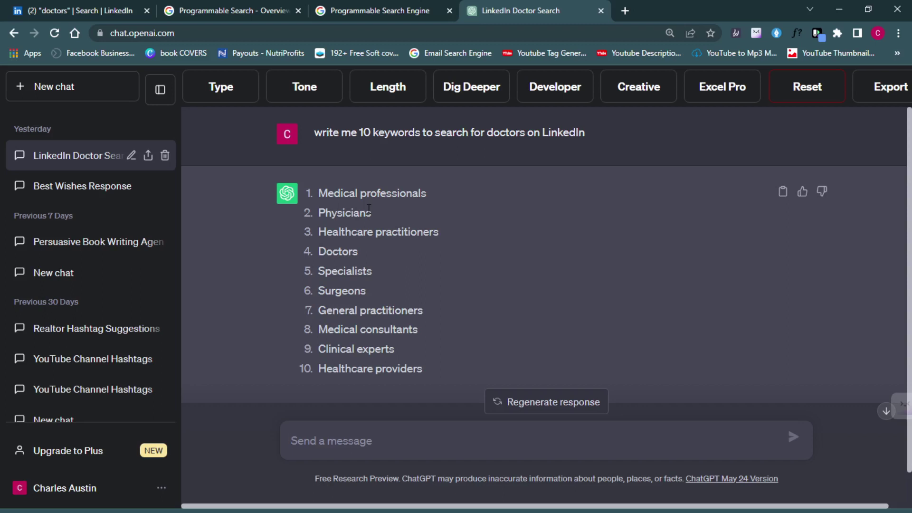
drag(371, 213, 318, 214)
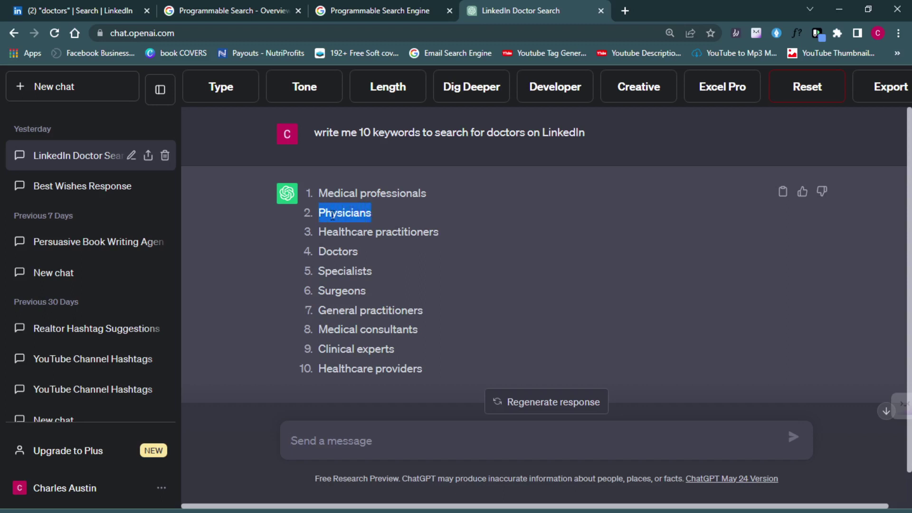
right_click(333, 215)
click(348, 226)
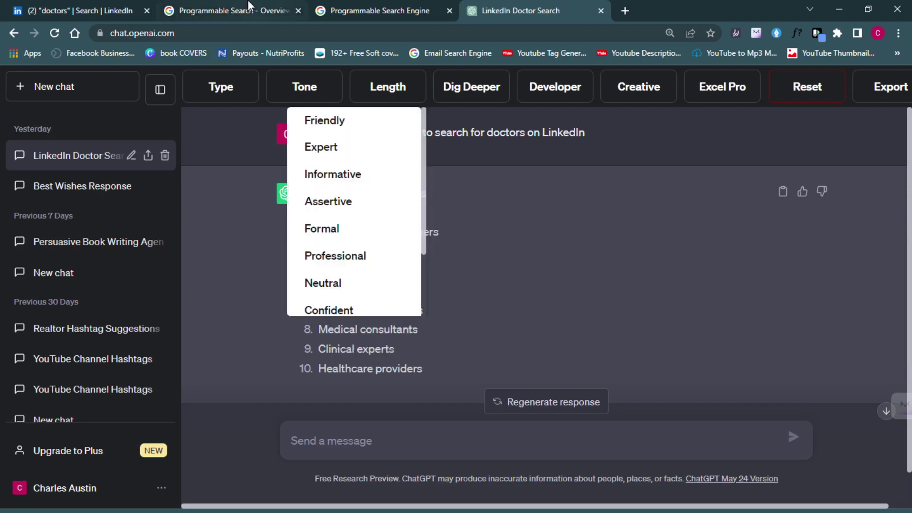
click(249, 5)
click(366, 3)
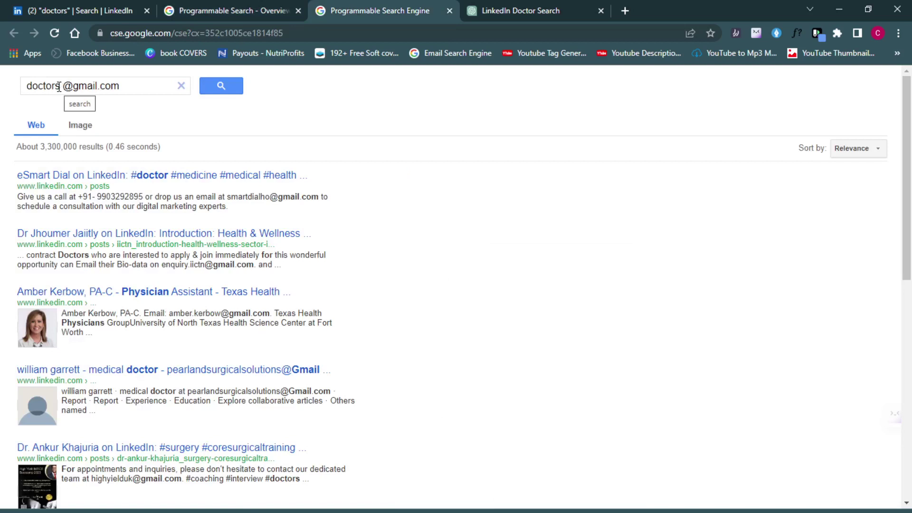
drag(59, 86, 26, 91)
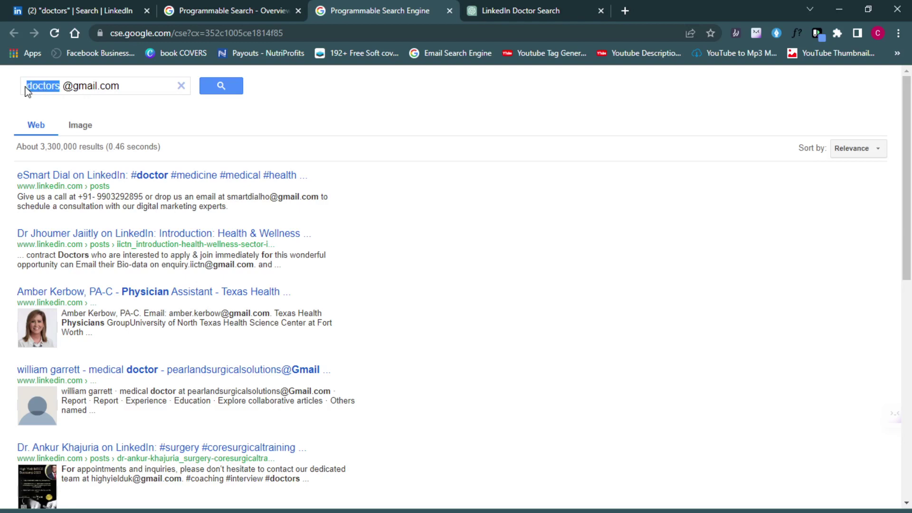
text(Physicians)
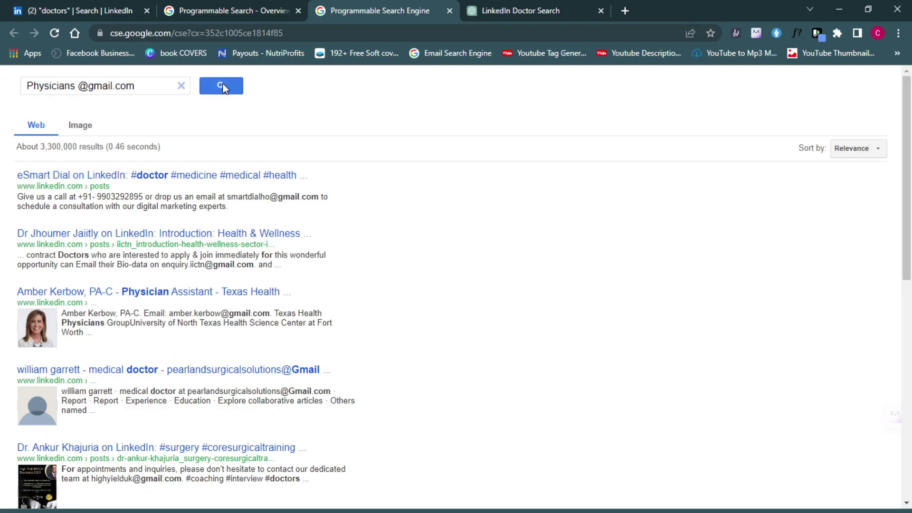
click(223, 87)
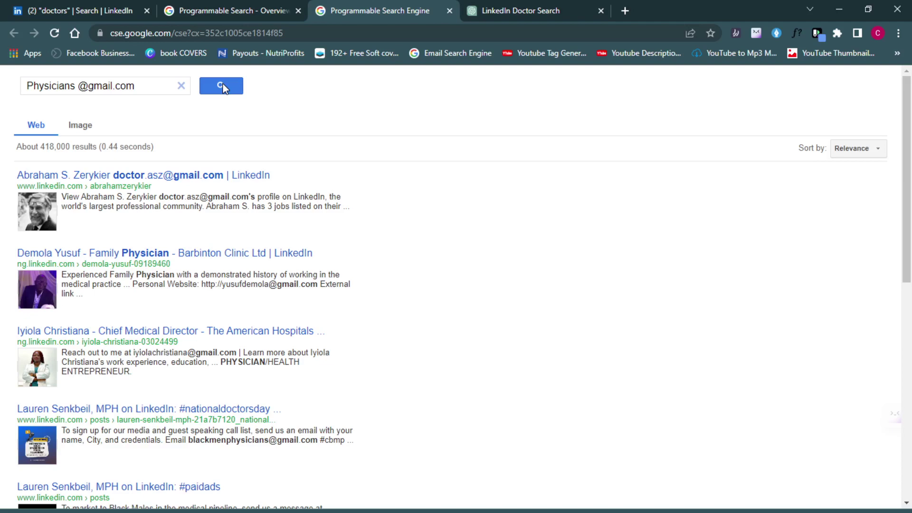
click(539, 6)
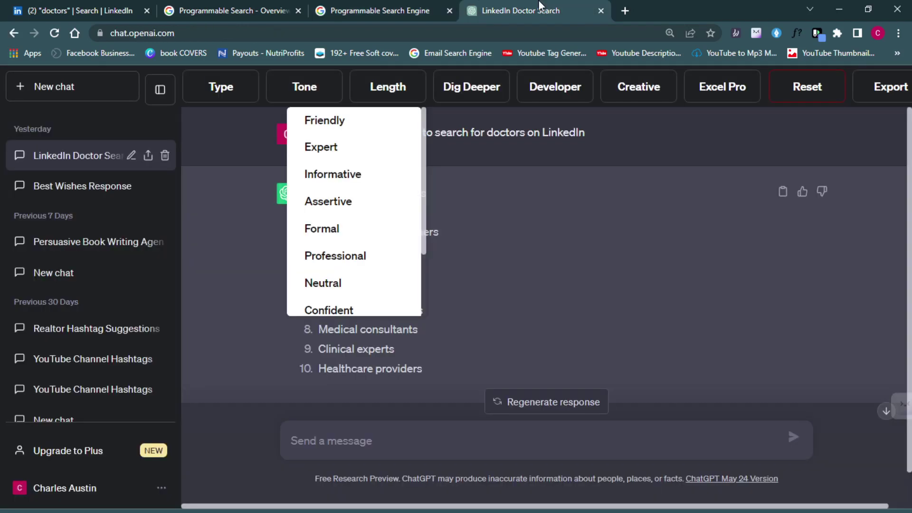
click(414, 7)
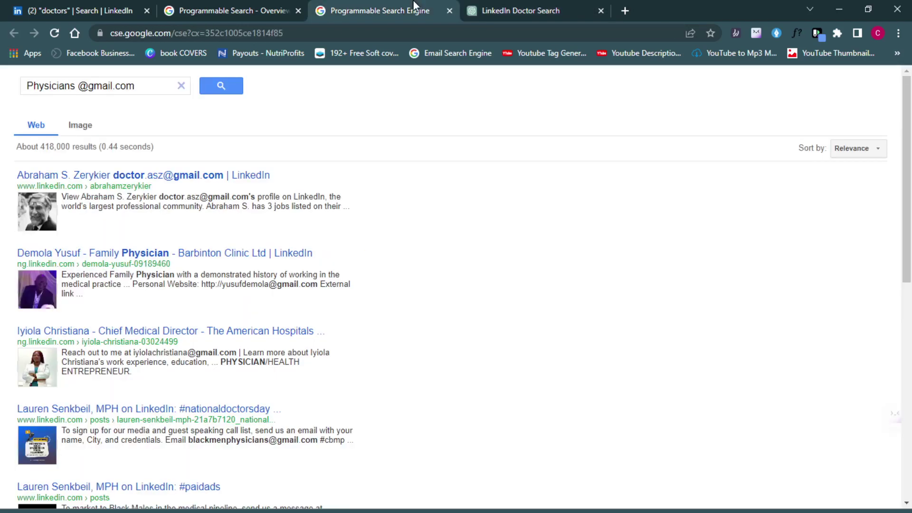